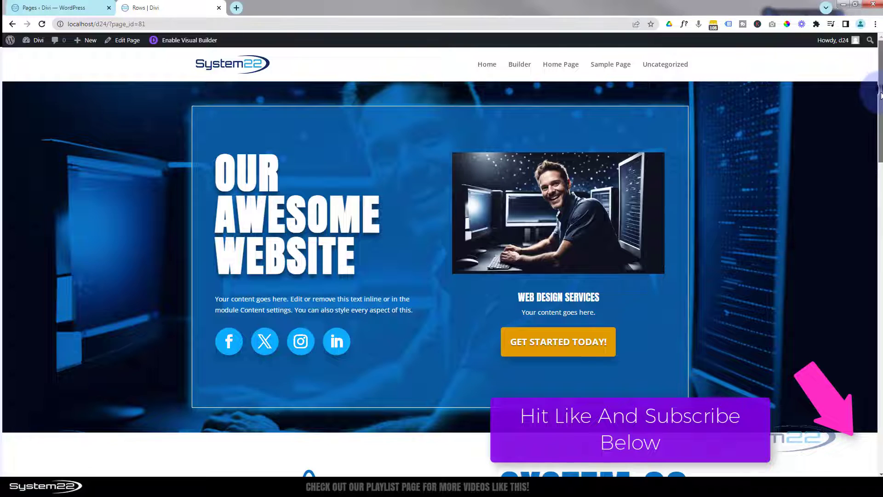
# Expand the Divi bottom bar on the Rows page to reveal its save and publish options
pyautogui.moveTo(877, 93)
pyautogui.mouseDown()
pyautogui.moveTo(881, 409)
pyautogui.moveTo(881, 101)
pyautogui.mouseUp()
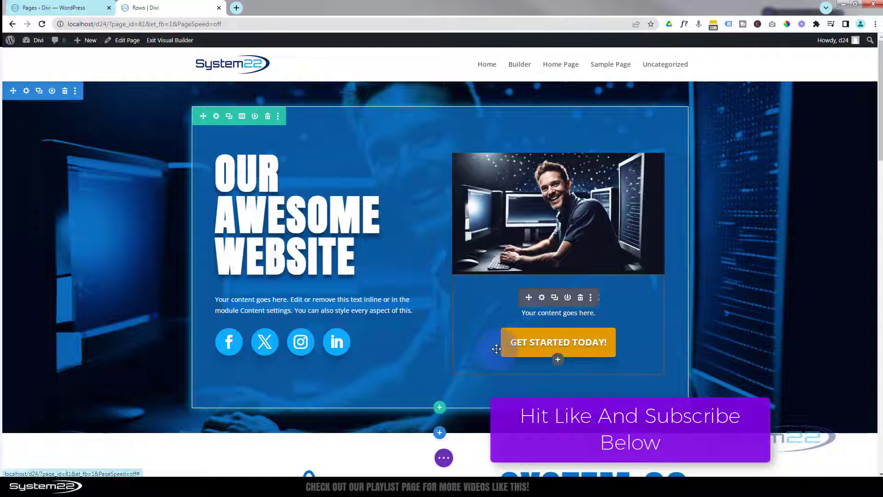
pyautogui.click(444, 459)
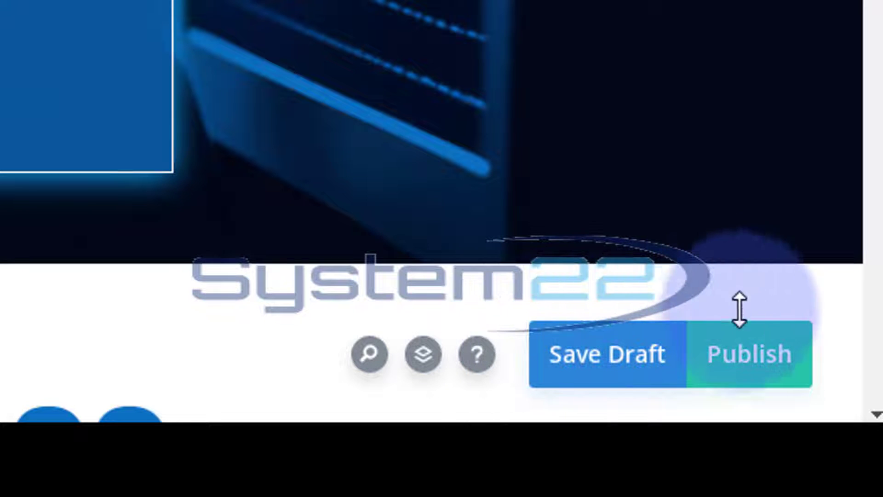
# Publish the Rows page with its 'Our Awesome Website' blue hero row
pyautogui.click(743, 364)
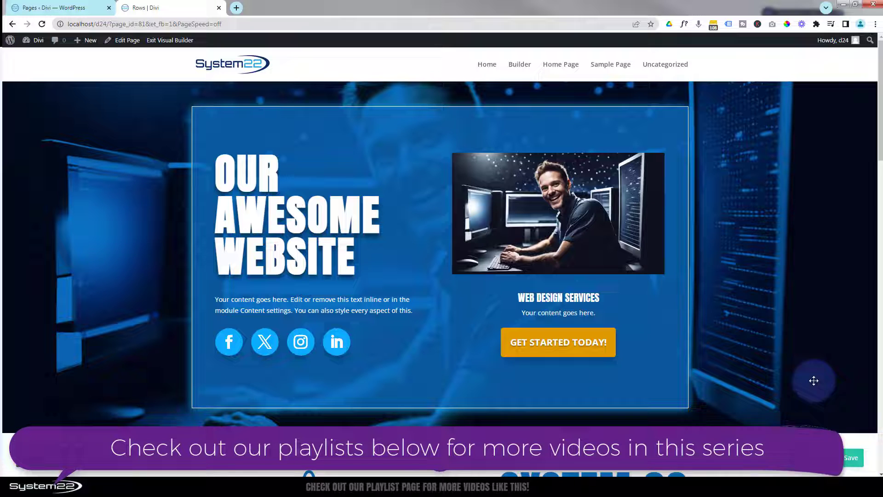
# Exit the Visual Builder and open Divi > Theme Customizer from the WordPress dashboard
pyautogui.click(179, 40)
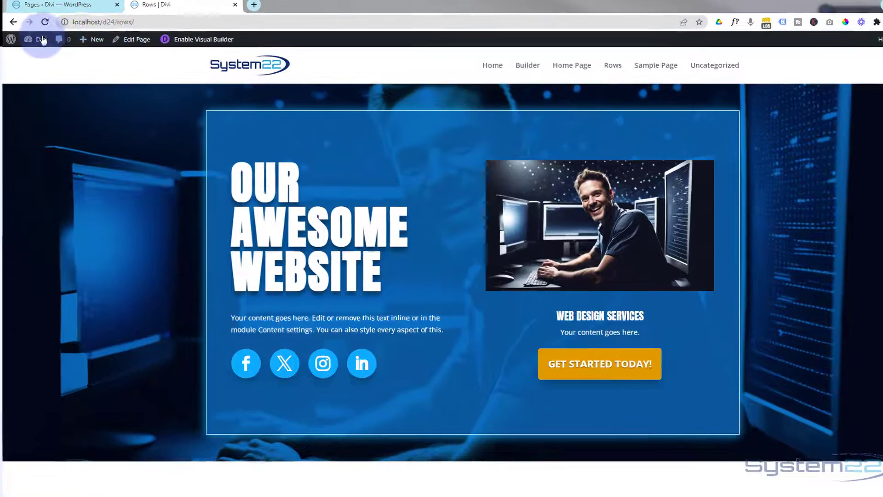
pyautogui.moveTo(42, 40)
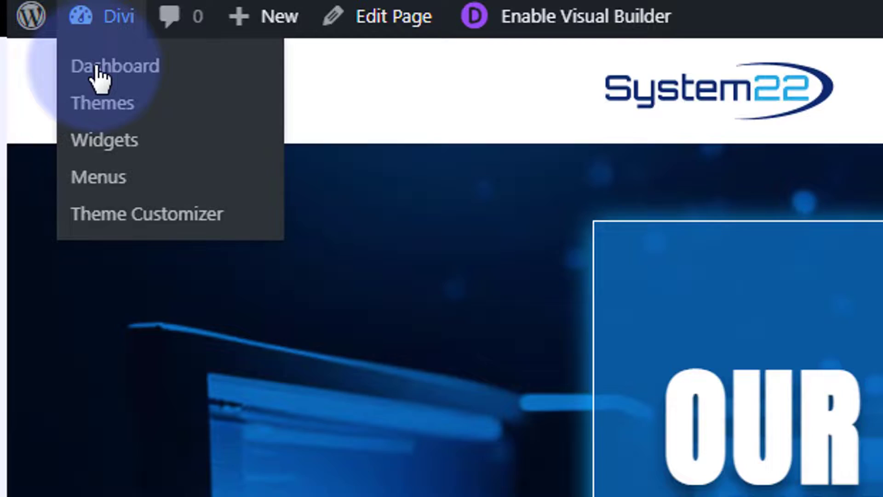
pyautogui.click(99, 76)
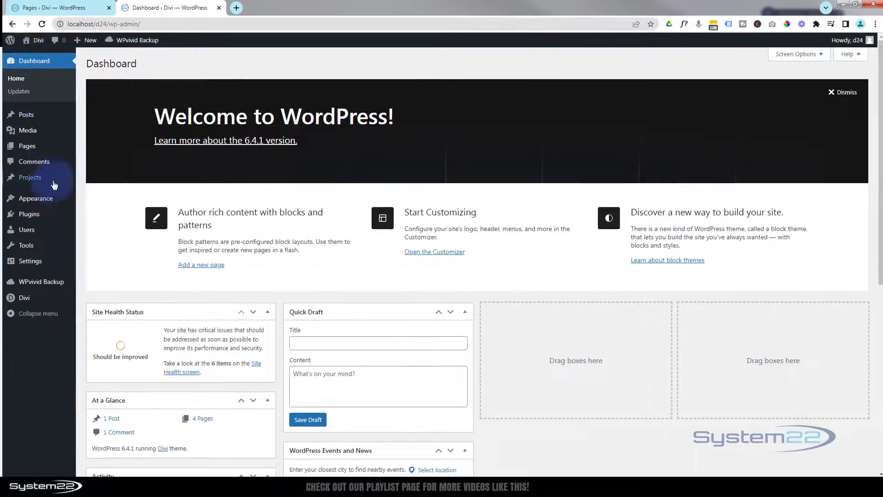
pyautogui.moveTo(41, 198)
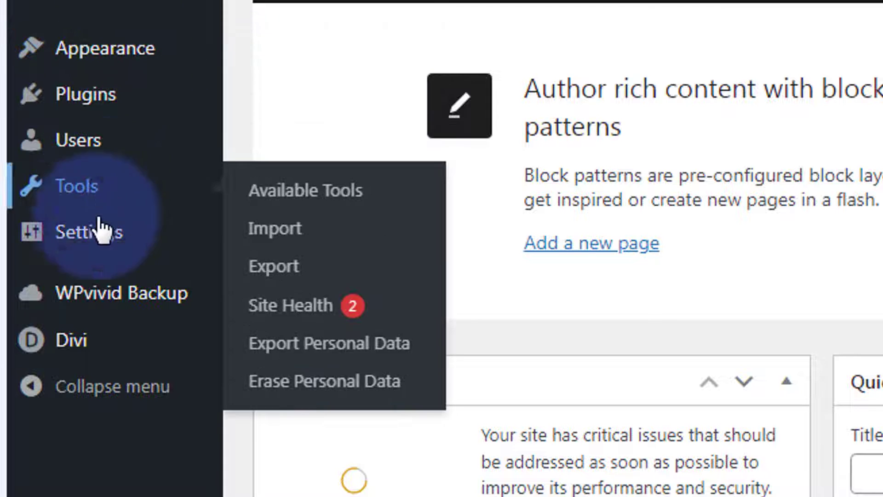
pyautogui.moveTo(82, 352)
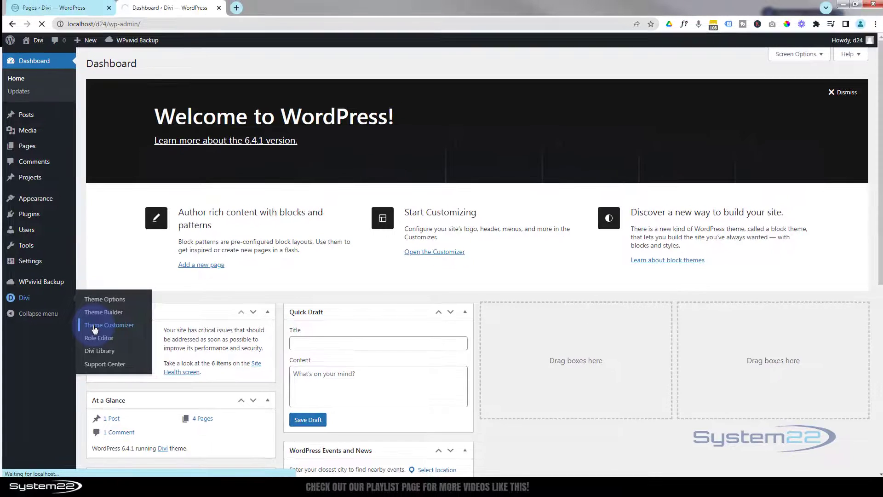
pyautogui.click(121, 343)
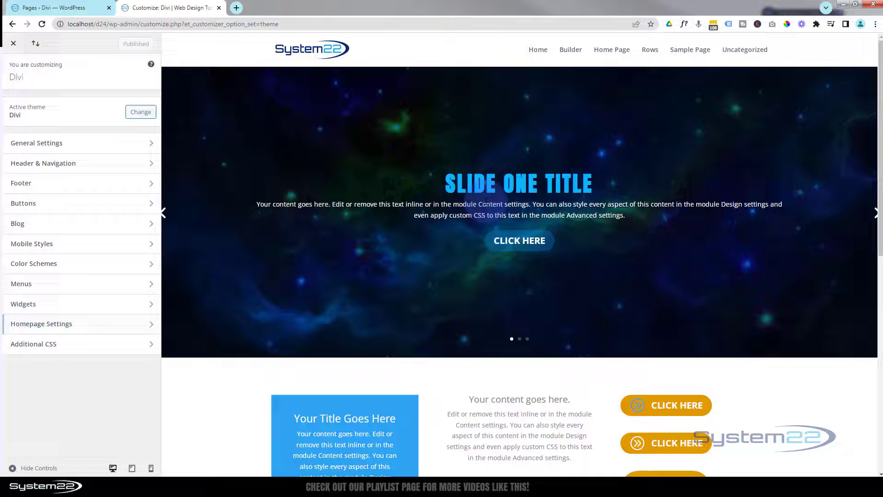
pyautogui.scroll(-2, 457, 187)
pyautogui.scroll(-8, 458, 188)
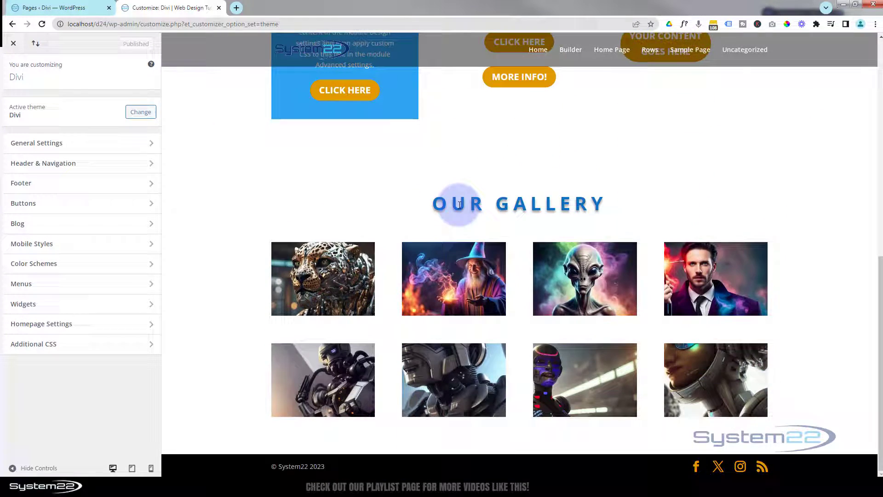
pyautogui.scroll(3, 455, 186)
pyautogui.scroll(2, 459, 205)
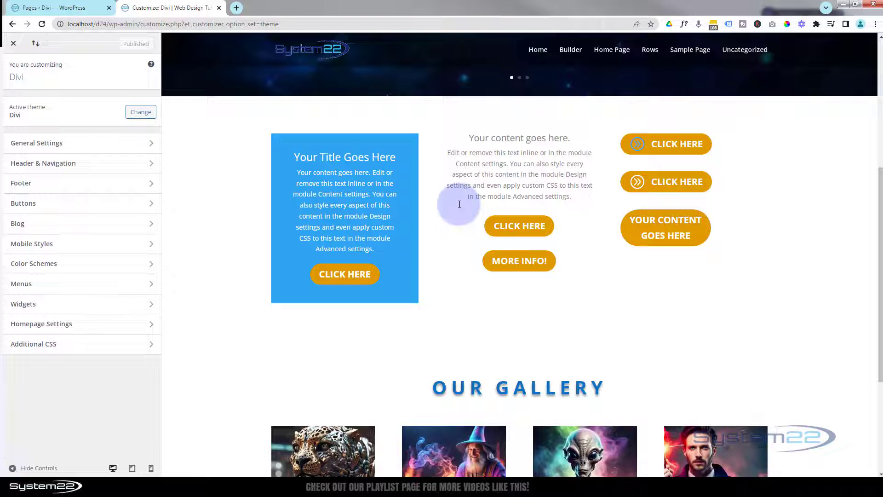
pyautogui.scroll(7, 459, 205)
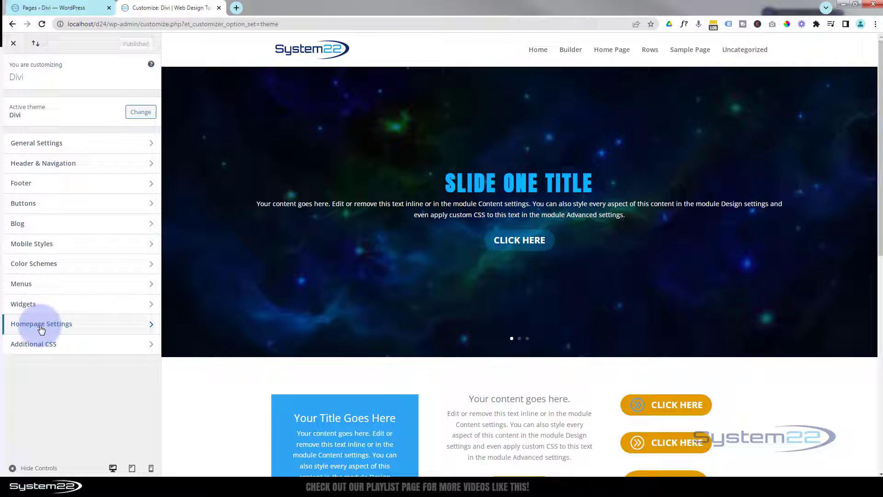
# In Homepage Settings, set the homepage to a static page and choose Rows
pyautogui.click(111, 328)
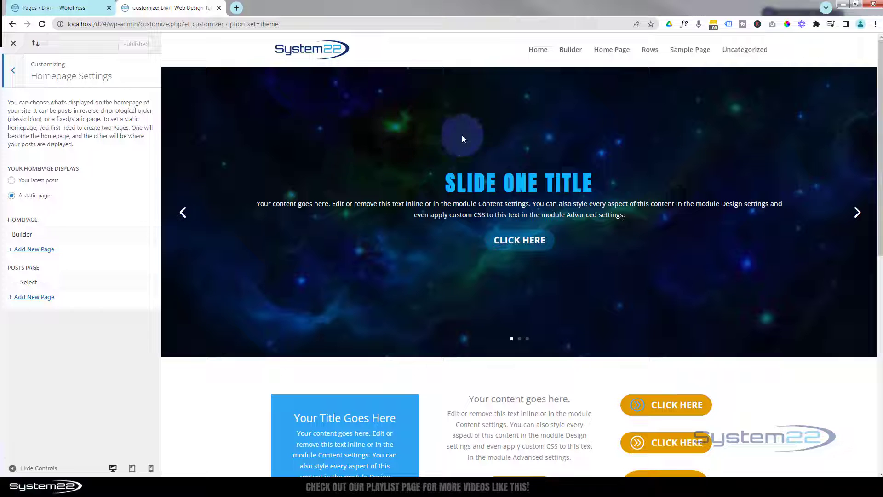
pyautogui.click(12, 181)
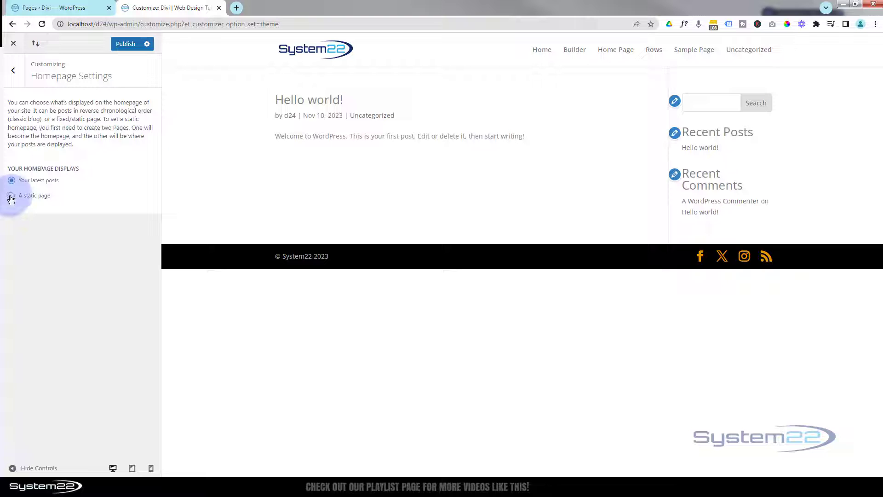
pyautogui.click(11, 196)
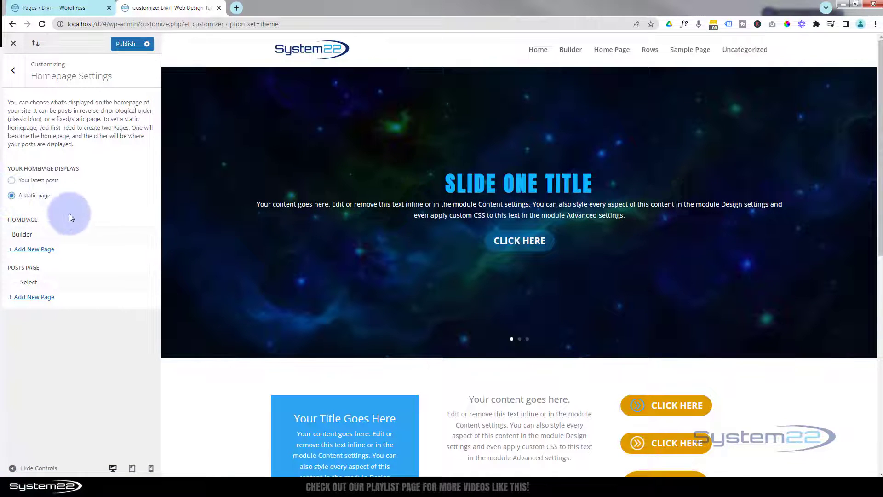
pyautogui.click(68, 237)
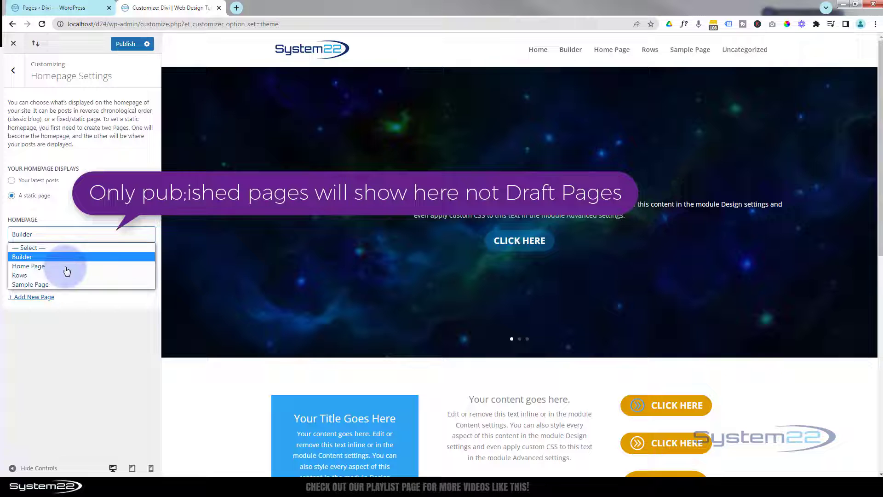
pyautogui.click(20, 276)
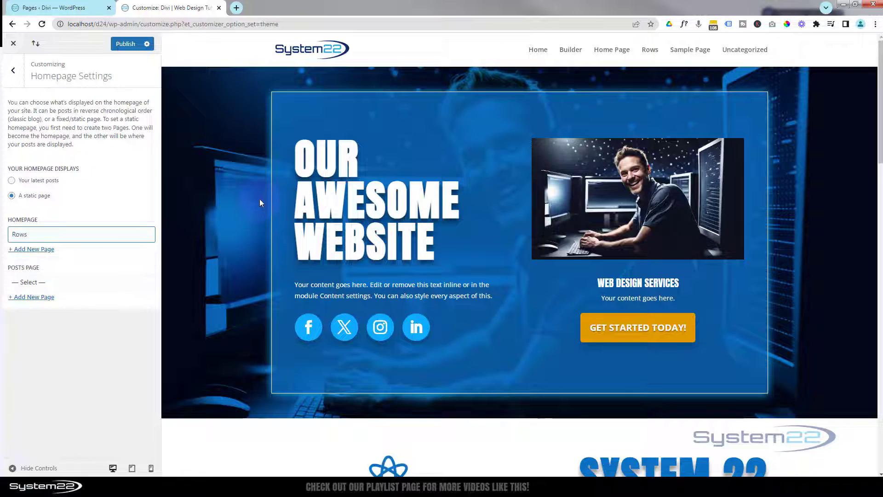
# Publish the new homepage setting and return to the Pages list
pyautogui.scroll(-9, 260, 198)
pyautogui.click(259, 198)
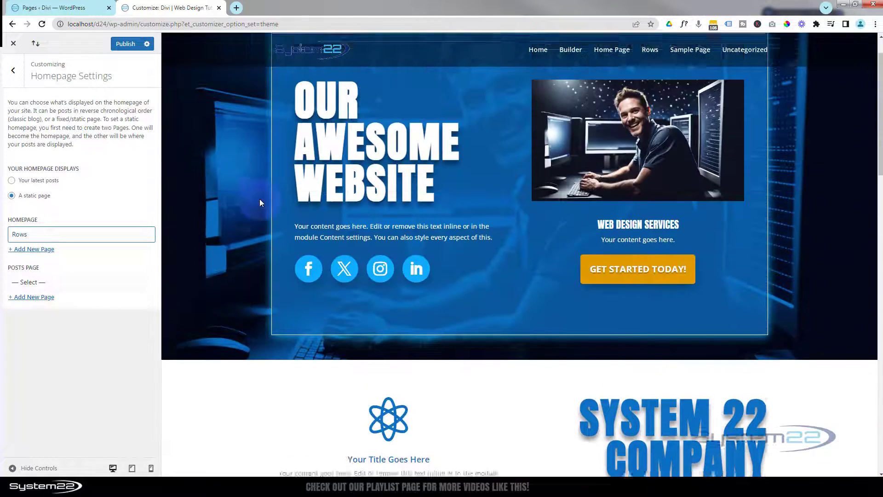
pyautogui.click(130, 73)
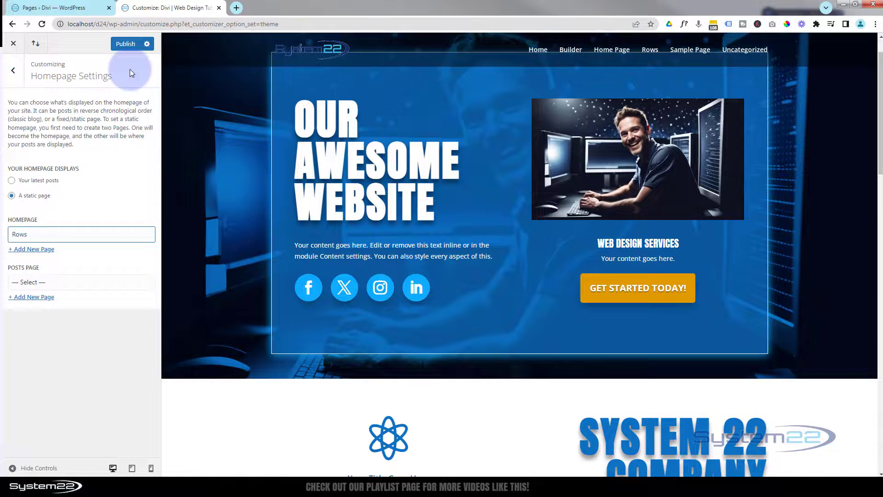
pyautogui.click(125, 45)
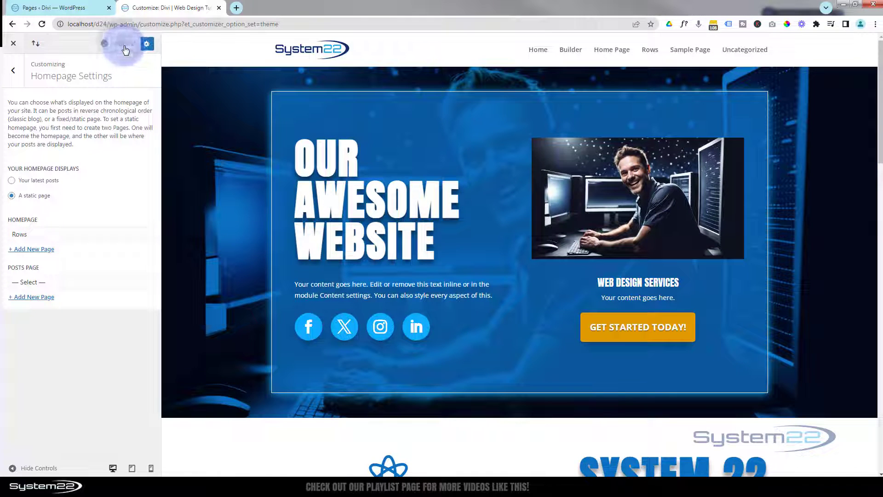
pyautogui.click(50, 7)
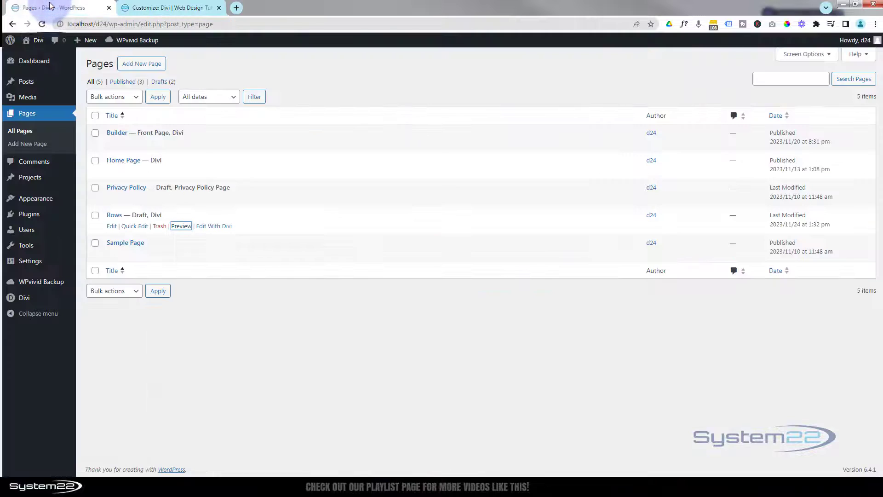
# Open the site's front page and scroll through the Rows page content and back up
pyautogui.click(39, 43)
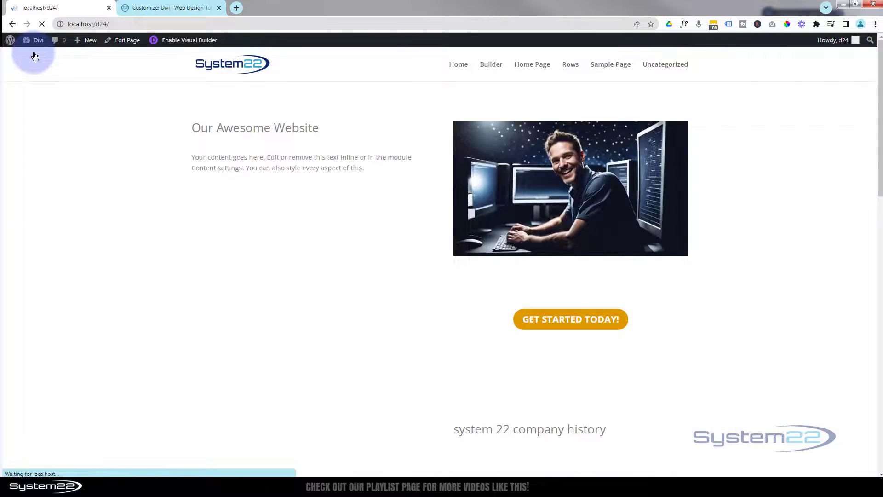
pyautogui.scroll(-3, 95, 214)
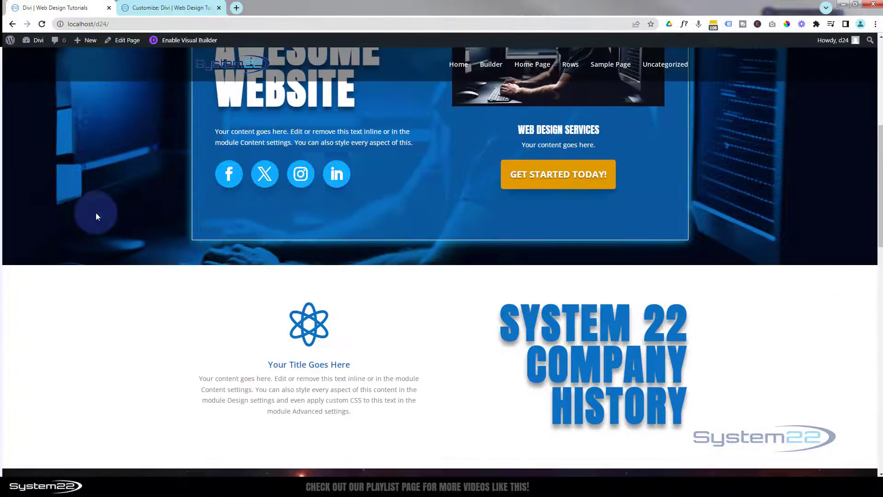
pyautogui.scroll(-10, 96, 213)
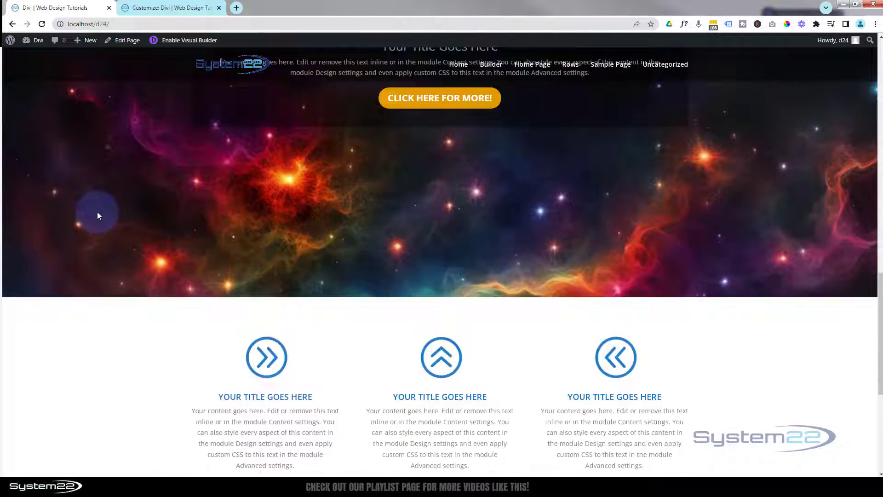
pyautogui.scroll(-7, 98, 214)
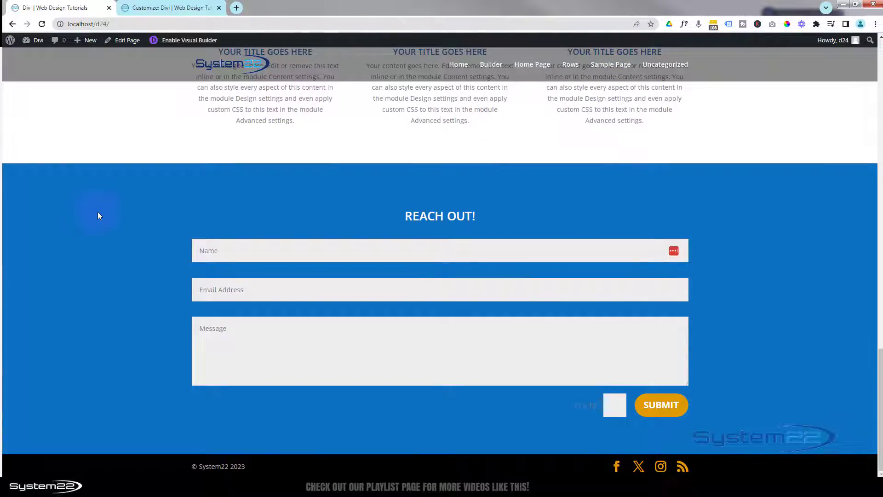
pyautogui.scroll(1, 97, 215)
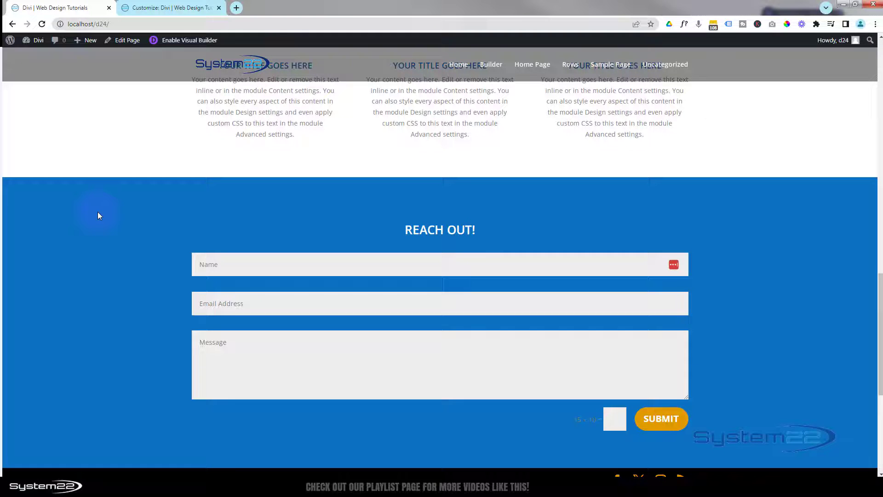
pyautogui.scroll(10, 98, 215)
pyautogui.scroll(8, 98, 215)
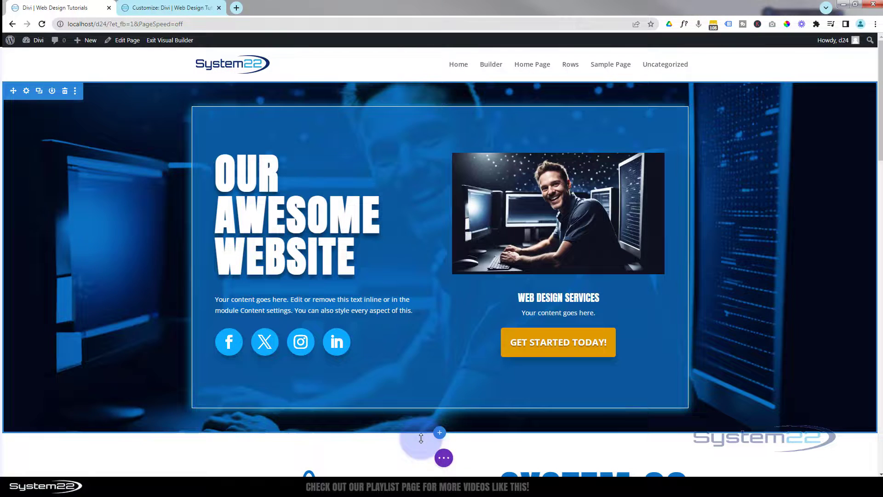
# Expand the Divi settings bar and exit the Visual Builder on the homepage
pyautogui.click(445, 459)
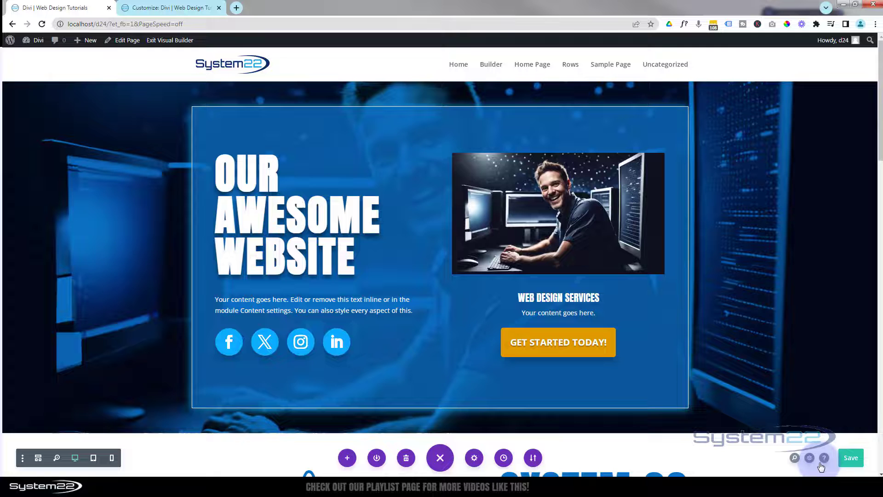
pyautogui.click(176, 43)
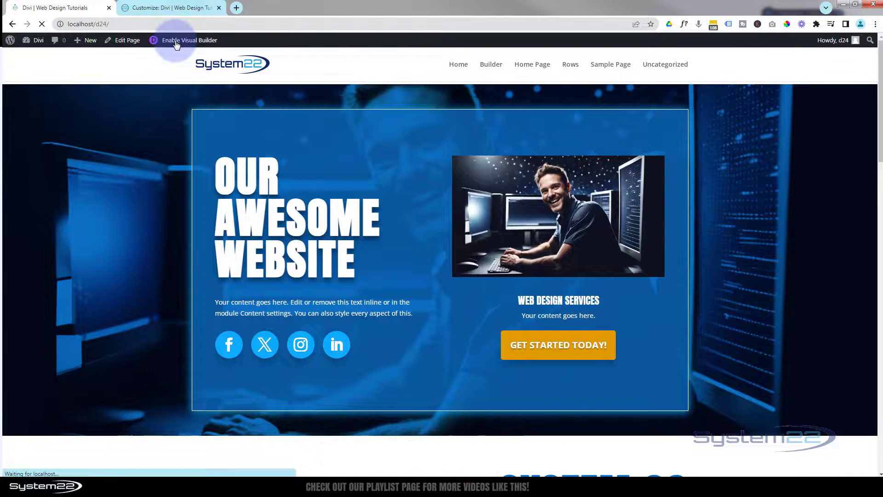